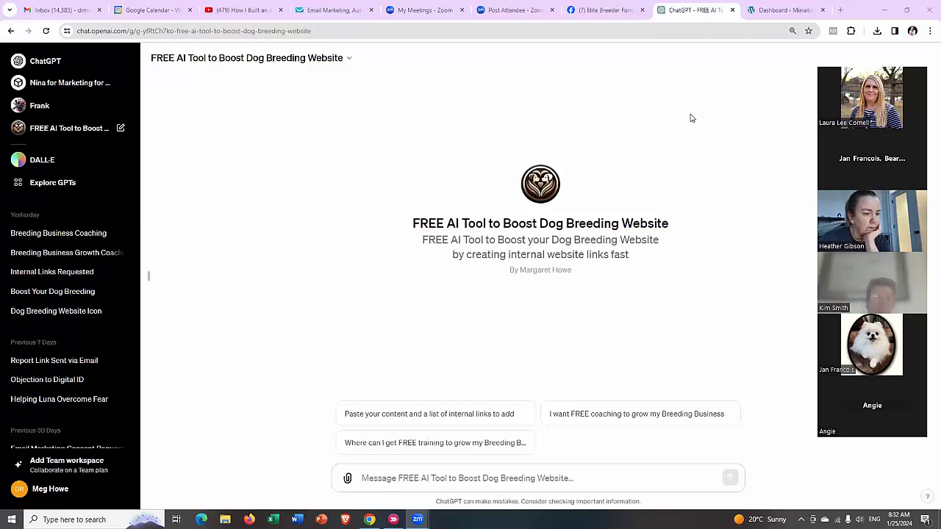
Open the How To Choose A Puppy page editor from the WordPress Pages list in a new tab
{"action": "key", "text": "ctrl+Tab"}
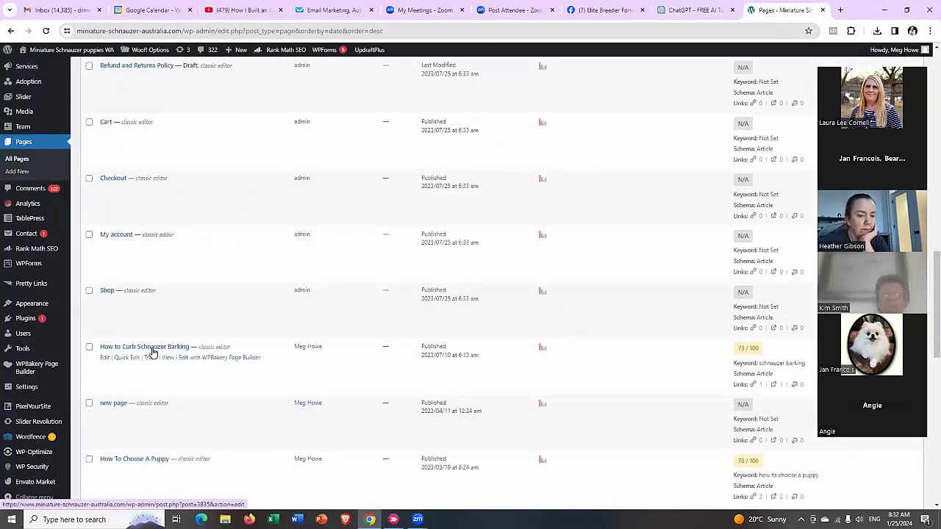
{"action": "left_click", "coordinate": [141, 461]}
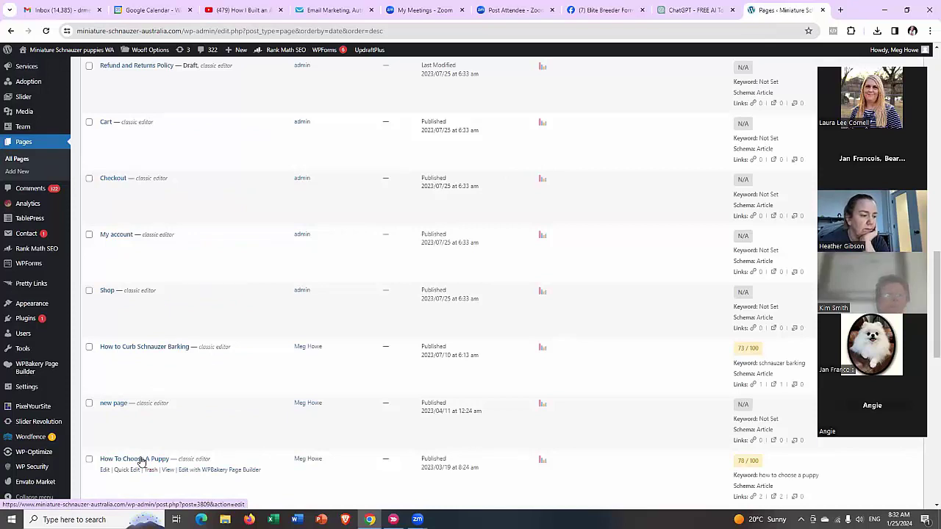
{"action": "key", "text": "ctrl+shift+Tab"}
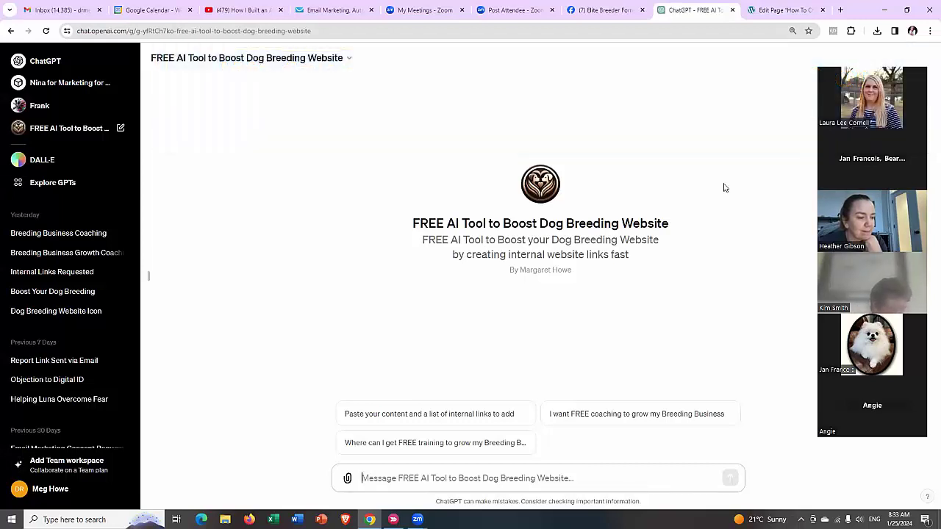
{"action": "left_click", "coordinate": [779, 10]}
Select and copy the How To Choose A Puppy body text in the WordPress editor
{"action": "scroll", "coordinate": [448, 184], "scroll_direction": "down", "scroll_amount": 3}
{"action": "scroll", "coordinate": [453, 224], "scroll_direction": "down", "scroll_amount": 8}
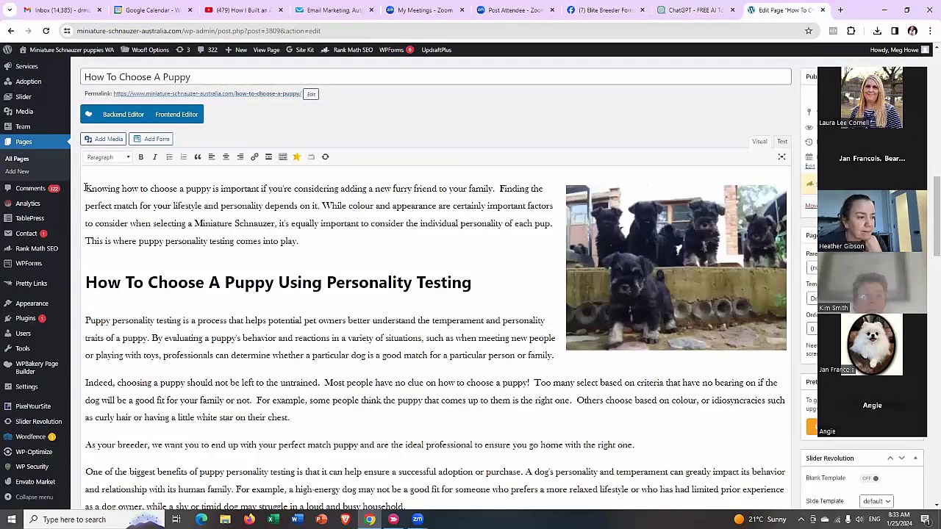
{"action": "left_click_drag", "start_coordinate": [85, 189], "coordinate": [436, 316]}
{"action": "scroll", "coordinate": [416, 390], "scroll_direction": "down", "scroll_amount": 4}
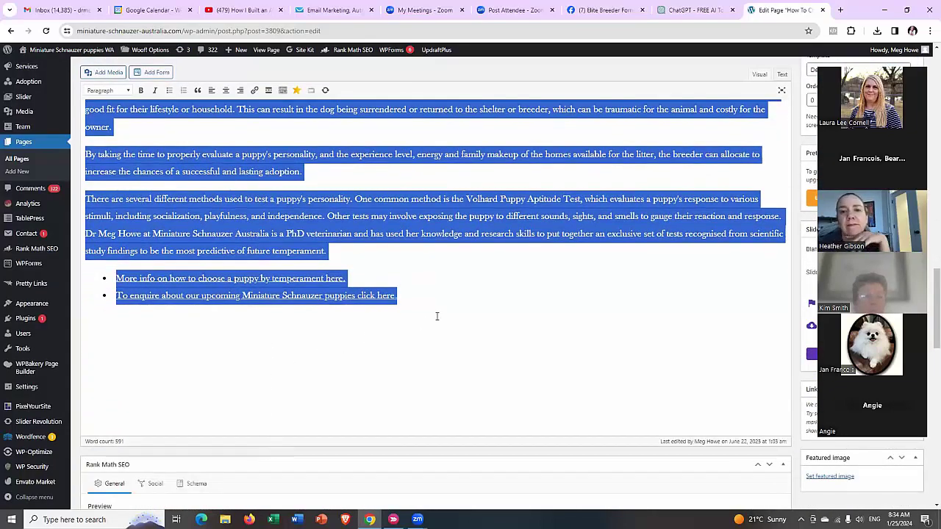
{"action": "right_click", "coordinate": [308, 221]}
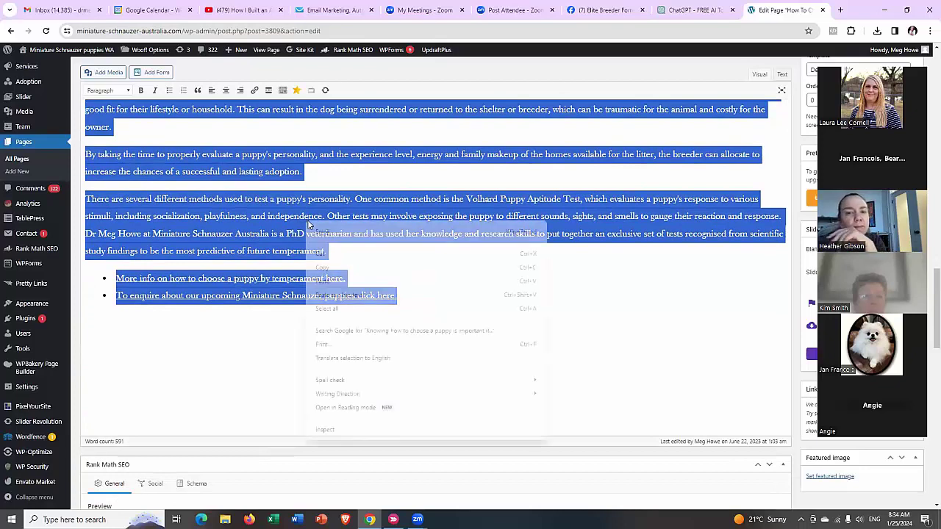
{"action": "left_click", "coordinate": [322, 268]}
{"action": "left_click", "coordinate": [684, 10]}
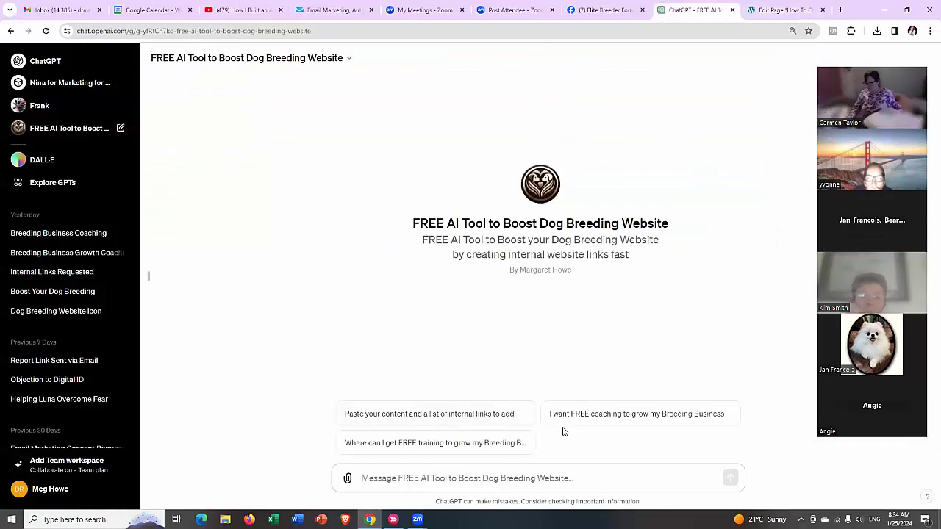
Use the 'Paste your content and a list of internal links' starter and send the puppy article text
{"action": "left_click", "coordinate": [474, 415]}
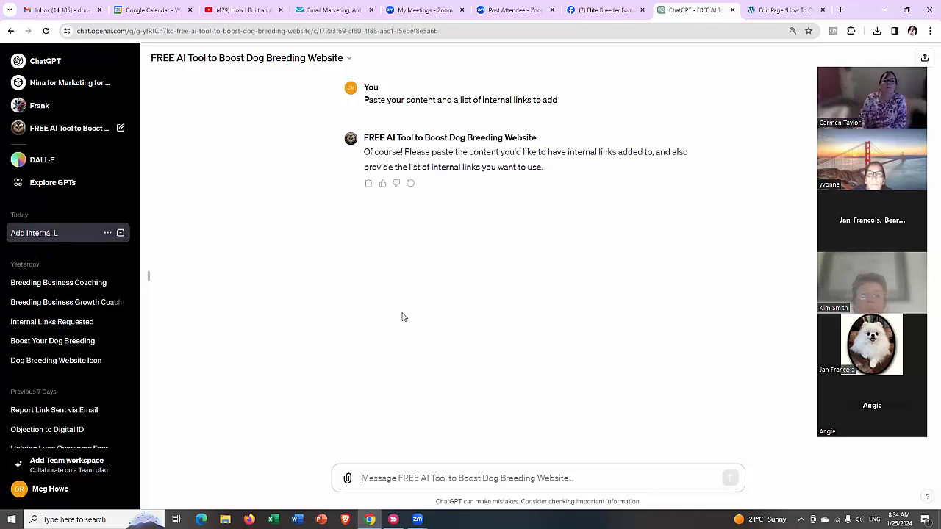
{"action": "right_click", "coordinate": [369, 468]}
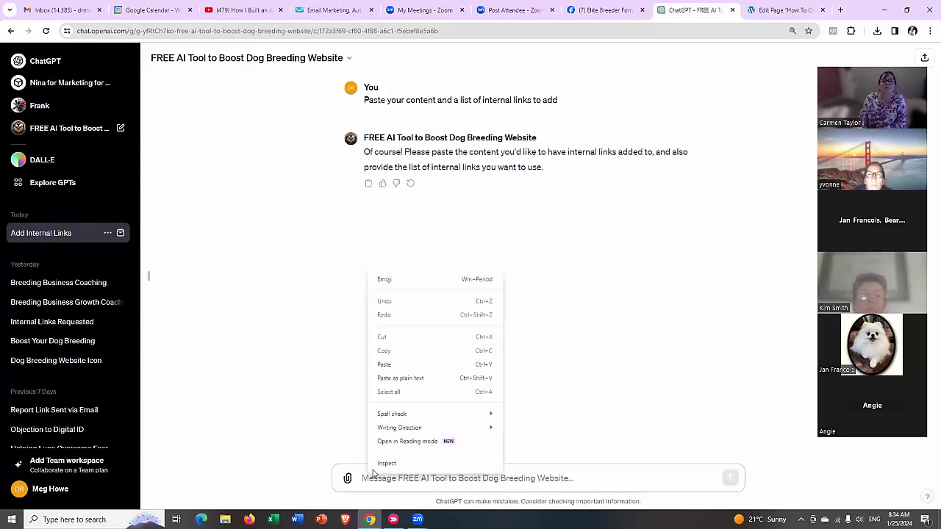
{"action": "left_click", "coordinate": [412, 365]}
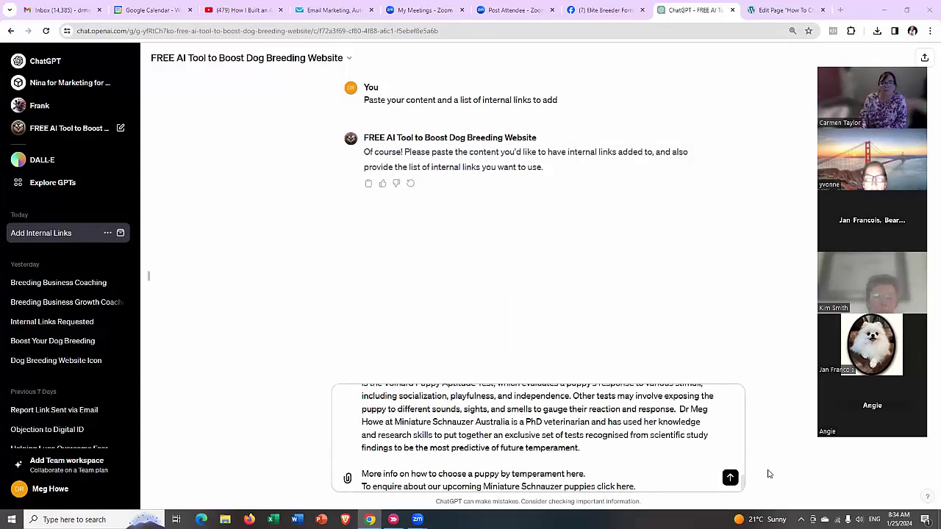
{"action": "left_click", "coordinate": [729, 478]}
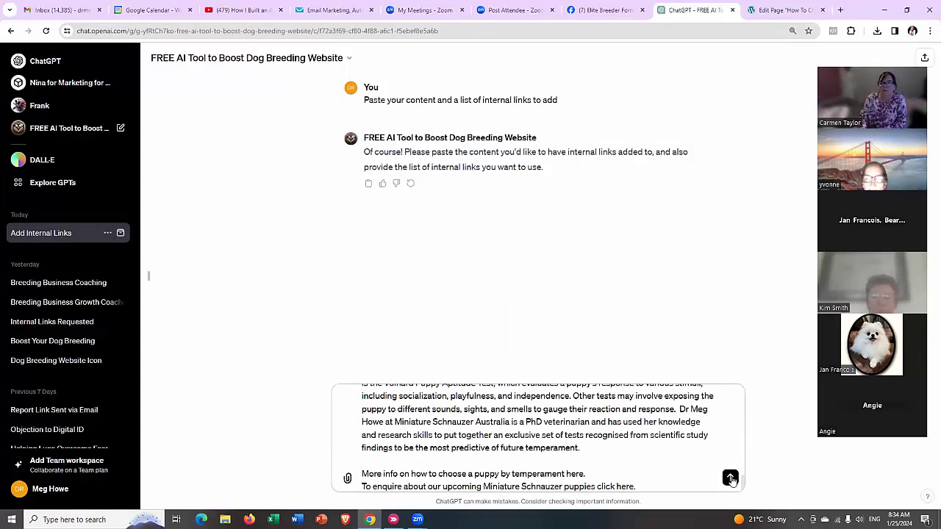
Return to WordPress All Pages, then open the Downloads folder in File Explorer
{"action": "left_click", "coordinate": [769, 11]}
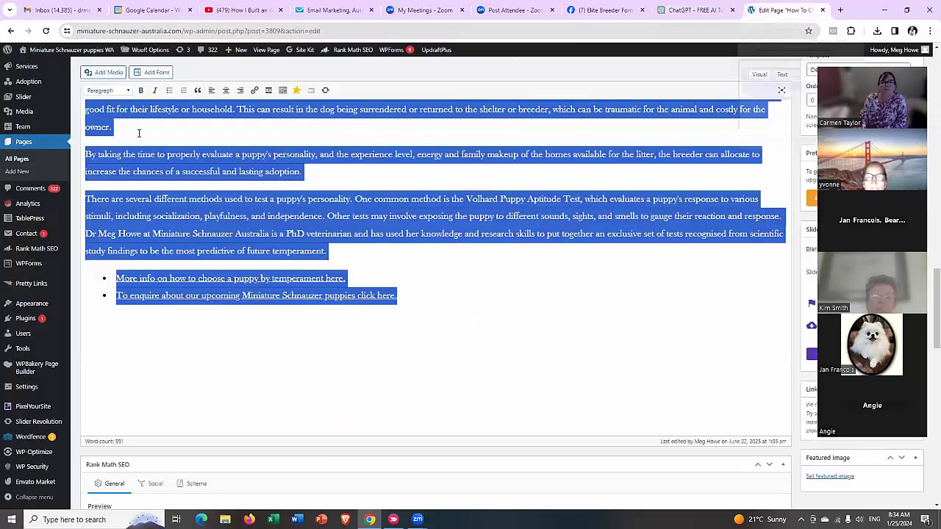
{"action": "left_click", "coordinate": [31, 144]}
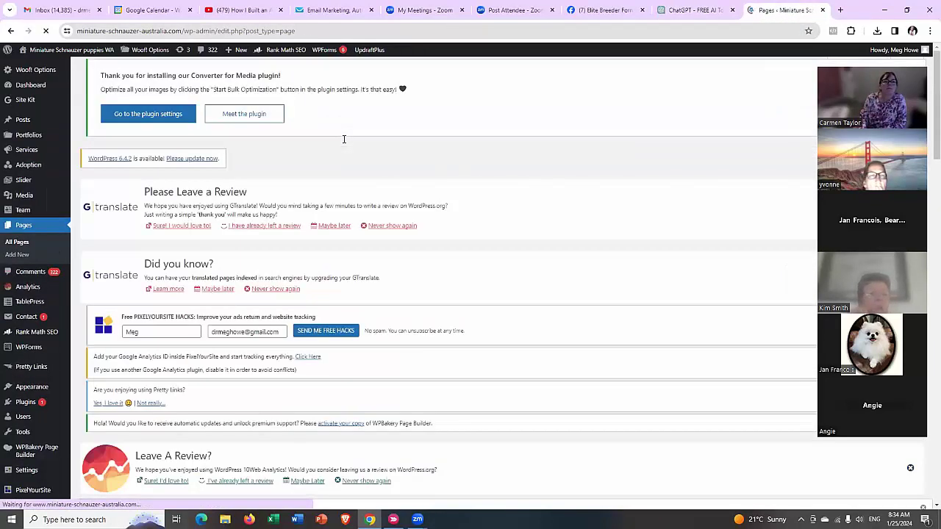
{"action": "scroll", "coordinate": [340, 147], "scroll_direction": "down", "scroll_amount": 7}
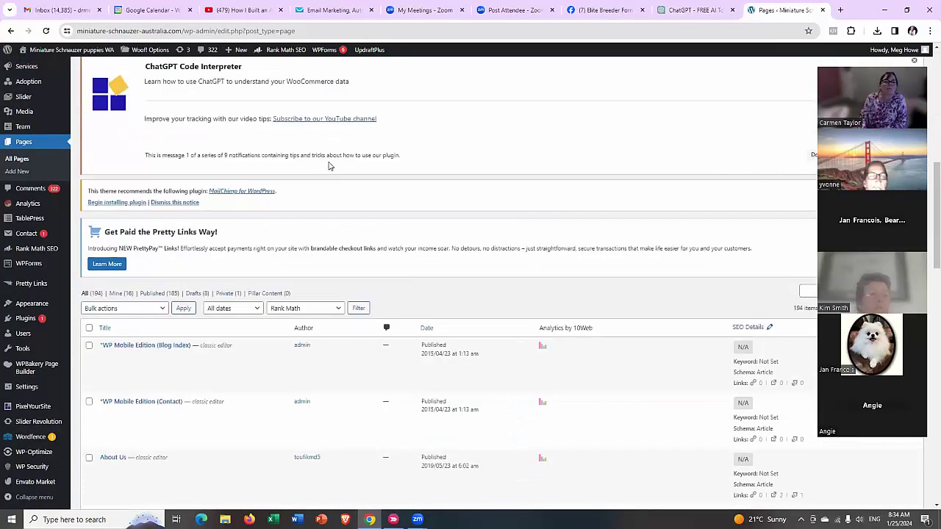
{"action": "scroll", "coordinate": [432, 84], "scroll_direction": "up", "scroll_amount": 5}
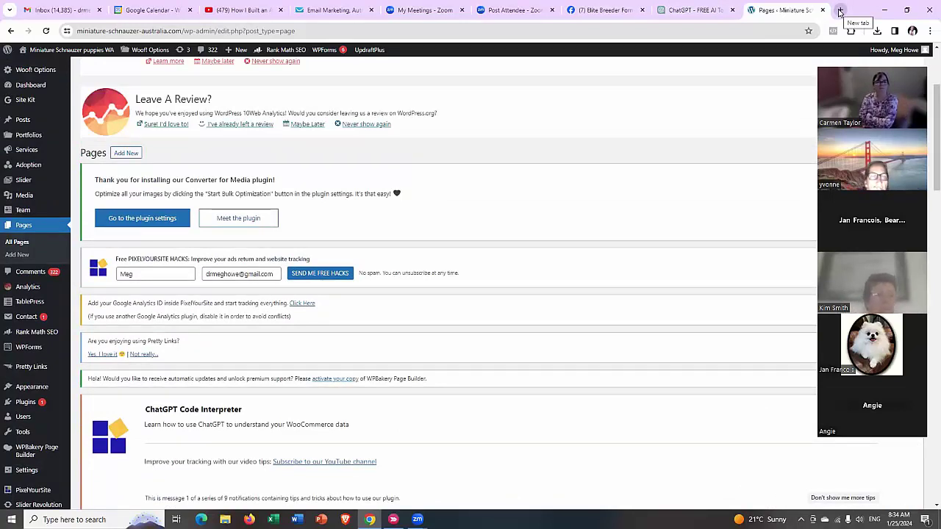
{"action": "left_click", "coordinate": [225, 519]}
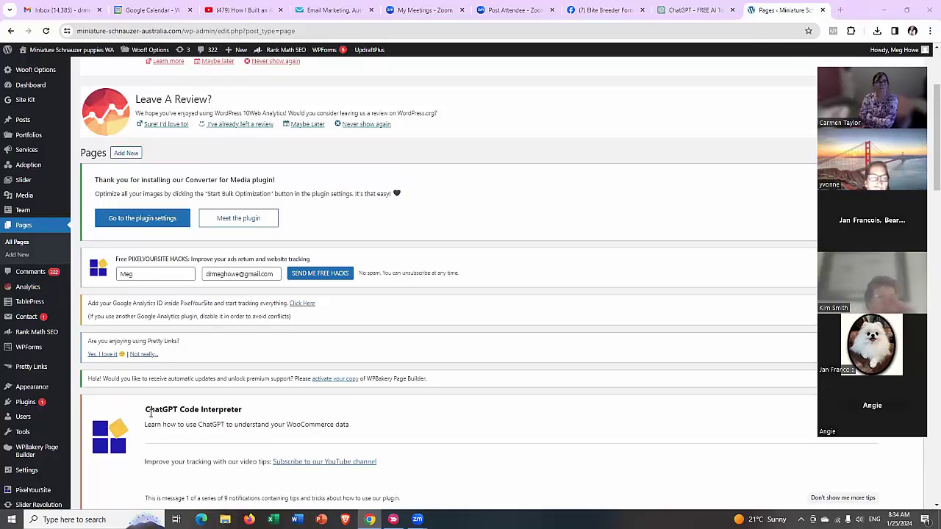
{"action": "double_click", "coordinate": [33, 130]}
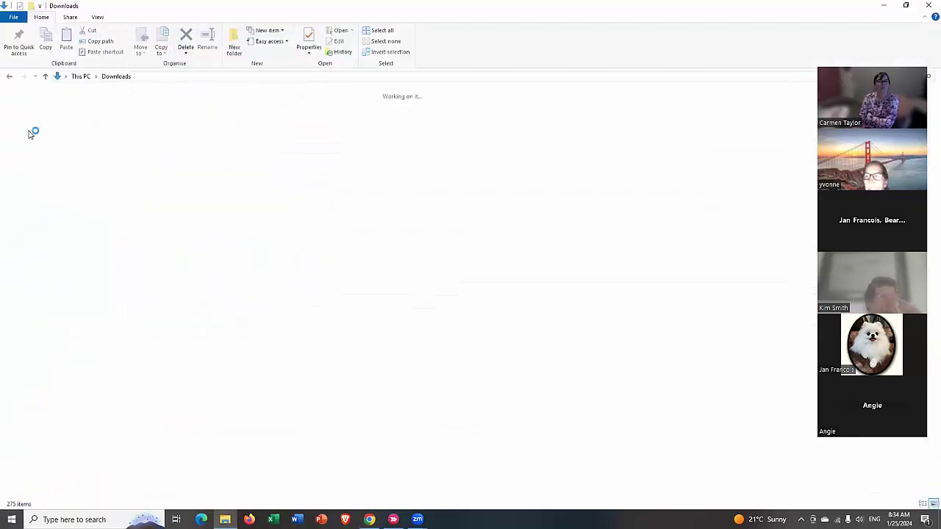
Install Screaming Frog SEO Spider 19.4 with default folder and desktop shortcut, then open a new Chrome tab
{"action": "double_click", "coordinate": [85, 129]}
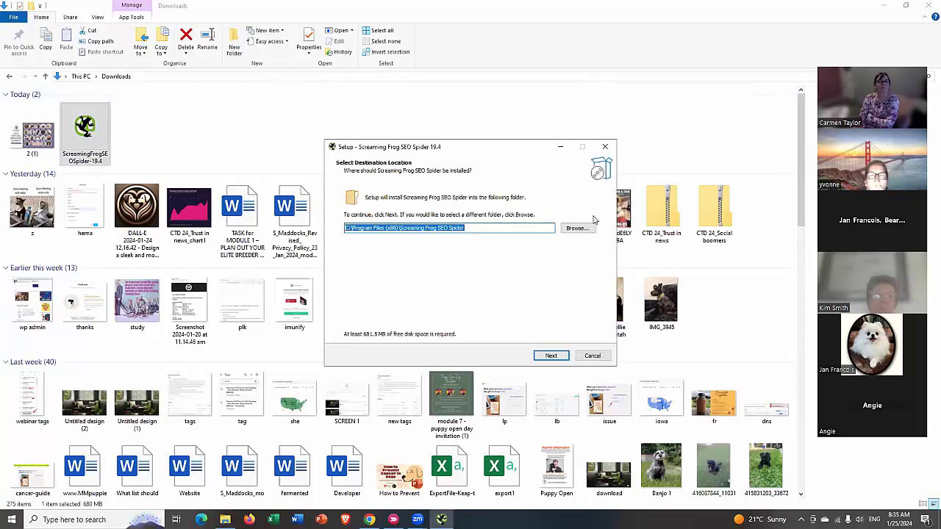
{"action": "left_click", "coordinate": [550, 355]}
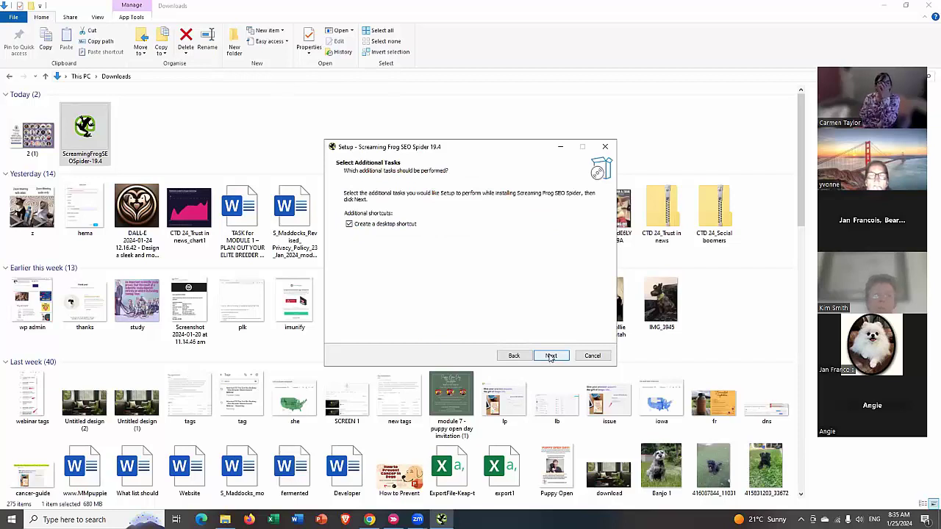
{"action": "left_click", "coordinate": [550, 355]}
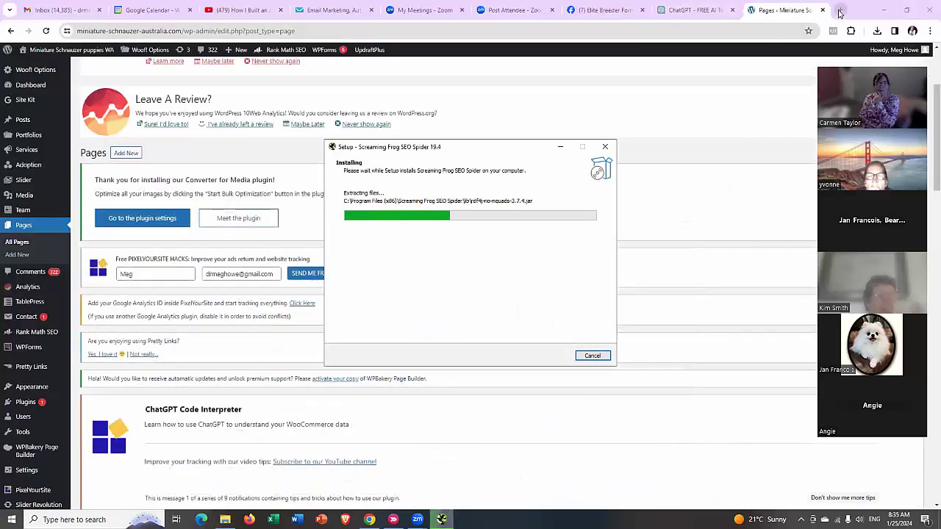
{"action": "left_click", "coordinate": [835, 14]}
{"action": "left_click", "coordinate": [838, 12]}
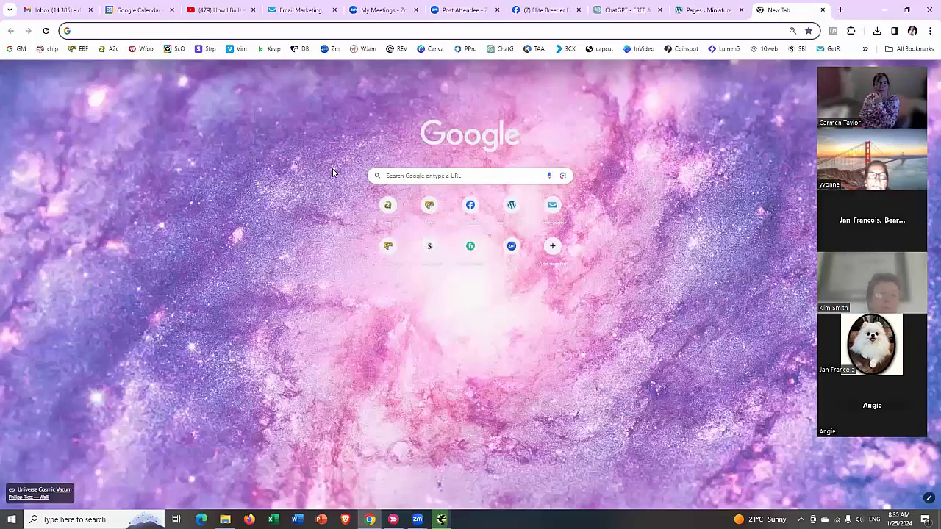
Load the Miniature Schnauzer site's home page and open its Puppies for Sale breeder page
{"action": "type", "text": "miniatu"}
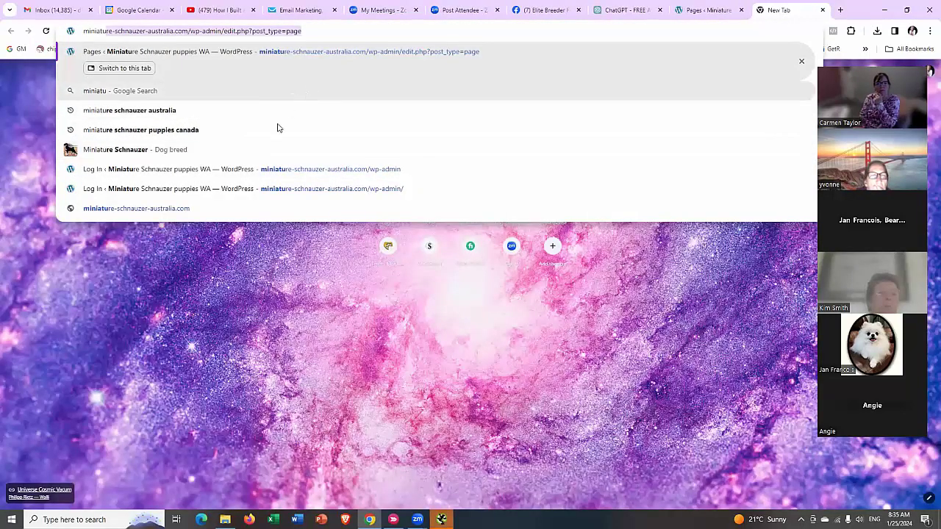
{"action": "left_click", "coordinate": [369, 170]}
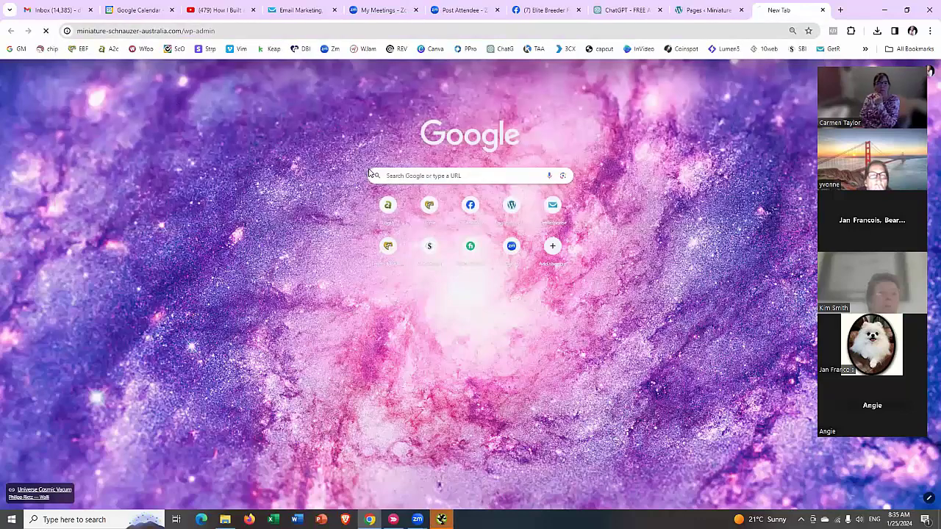
{"action": "left_click", "coordinate": [184, 31]}
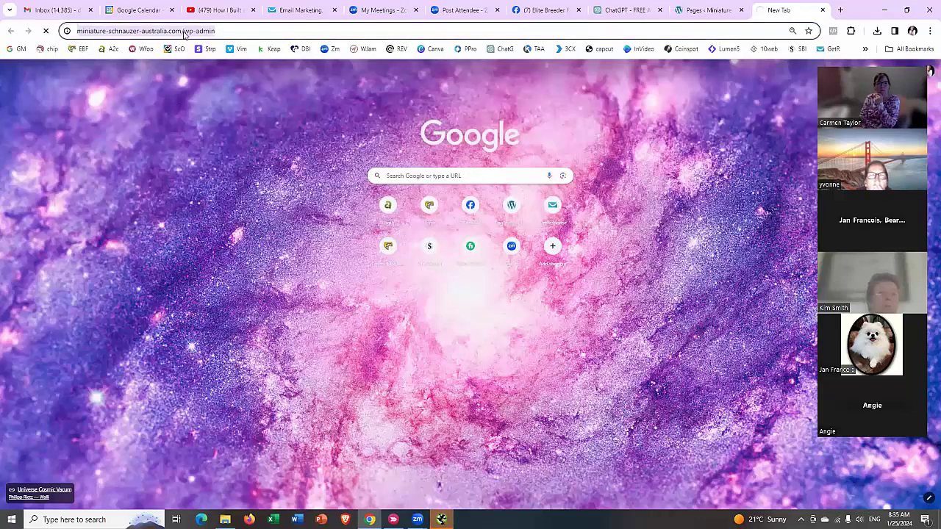
{"action": "left_click_drag", "start_coordinate": [194, 31], "coordinate": [239, 31]}
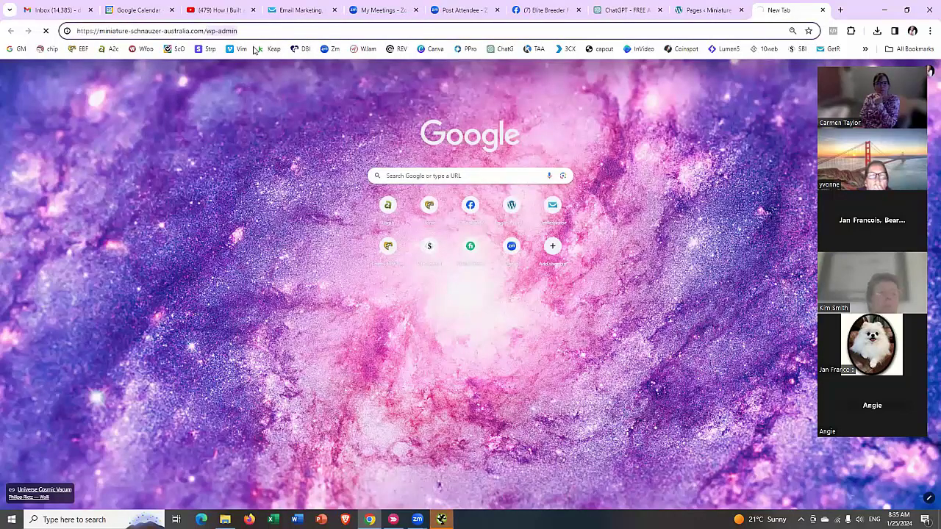
{"action": "key", "text": "BackSpace"}
{"action": "key", "text": "Return"}
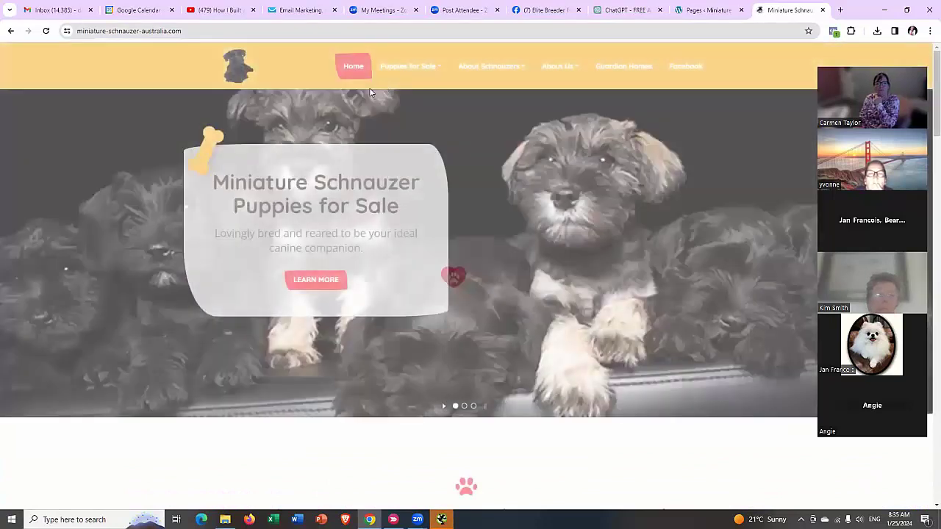
{"action": "mouse_move", "coordinate": [406, 77]}
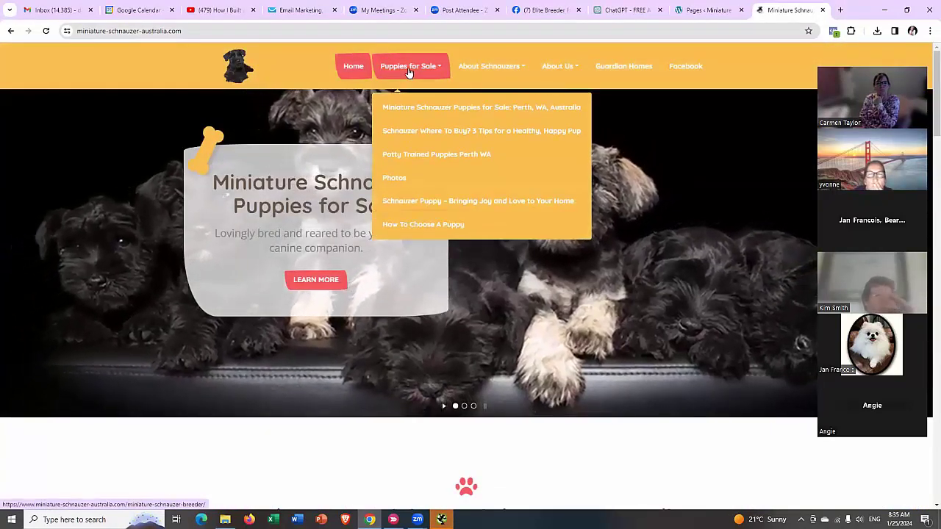
{"action": "left_click", "coordinate": [410, 72]}
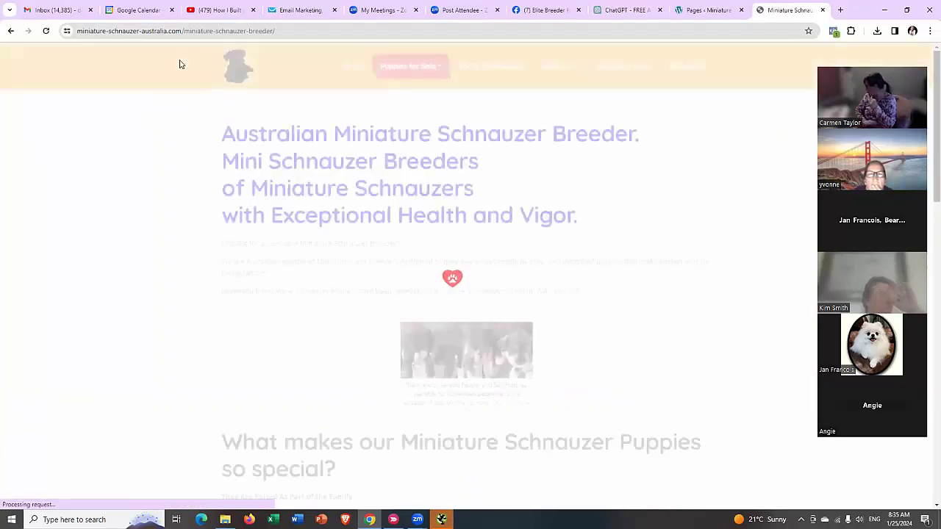
Copy the breeder page URL and send it in the ChatGPT message box
{"action": "right_click", "coordinate": [233, 35]}
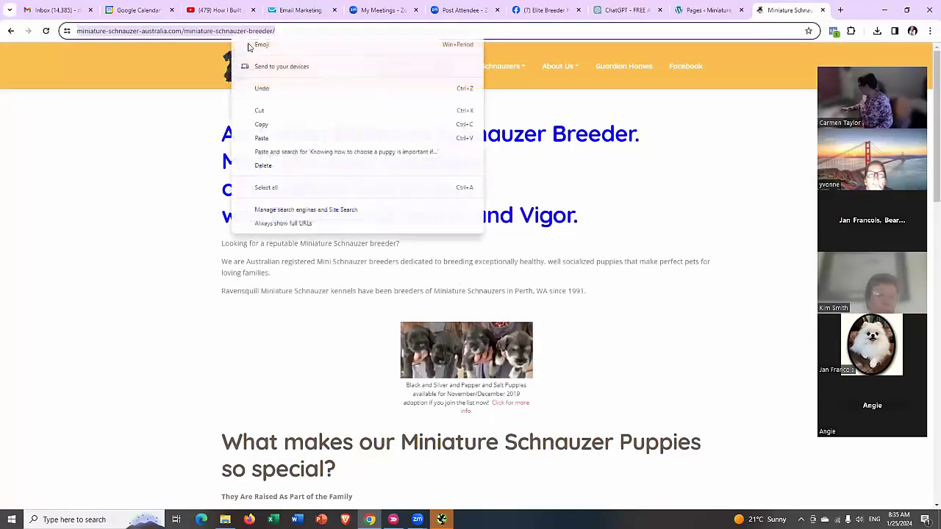
{"action": "left_click", "coordinate": [263, 124]}
{"action": "left_click", "coordinate": [621, 10]}
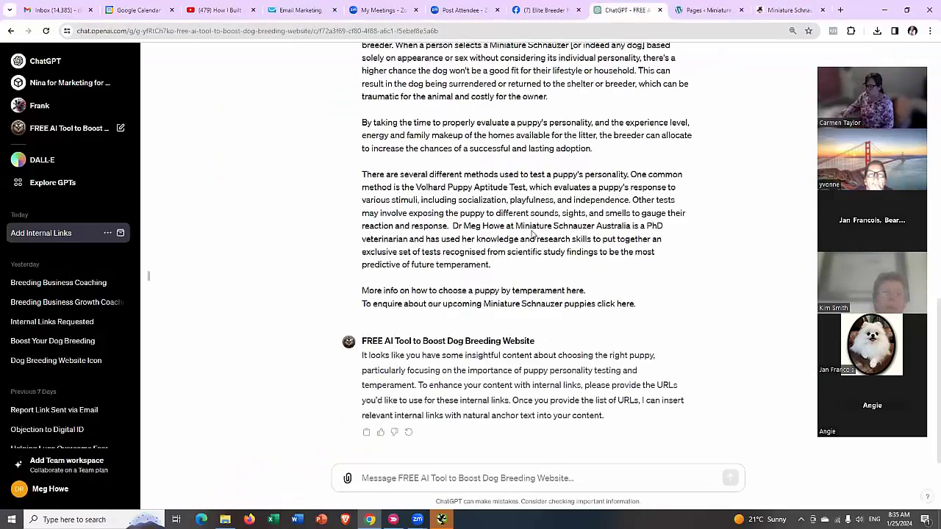
{"action": "right_click", "coordinate": [361, 476]}
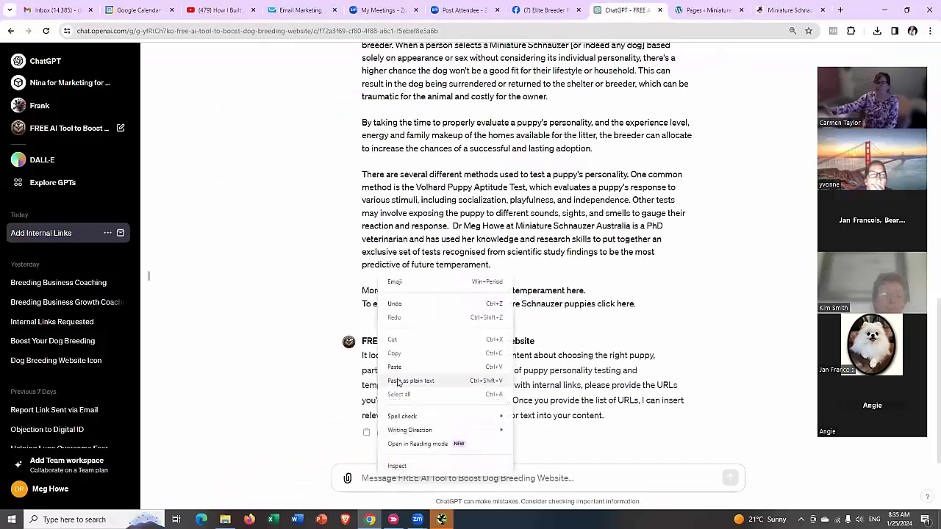
{"action": "left_click", "coordinate": [330, 366]}
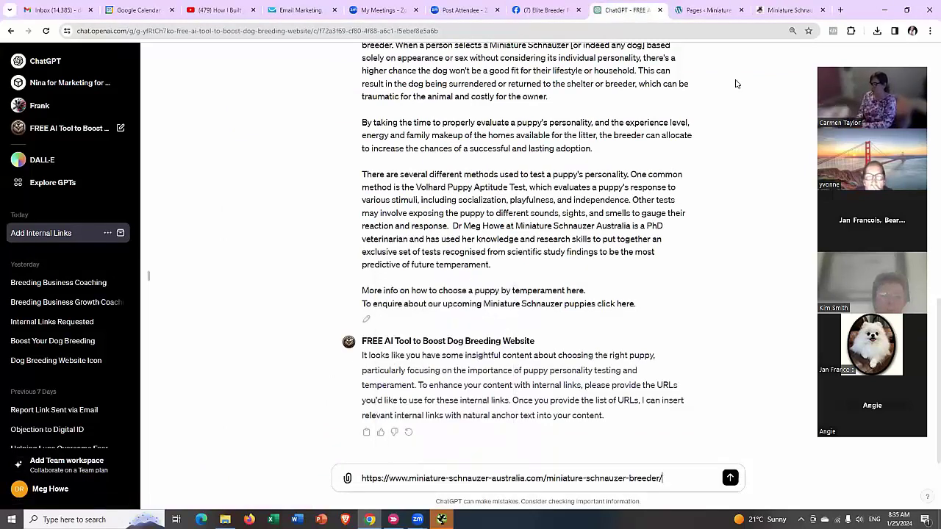
{"action": "key", "text": "Return"}
{"action": "left_click", "coordinate": [710, 10]}
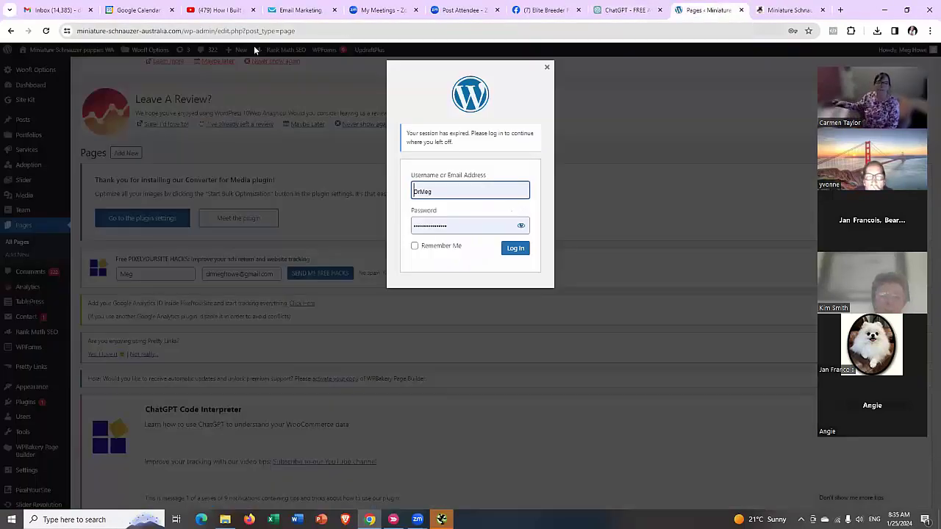
Copy the Miniature Schnauzer Puppies for Sale page URL into the ChatGPT message on its own line
{"action": "left_click", "coordinate": [546, 69]}
{"action": "left_click", "coordinate": [768, 10]}
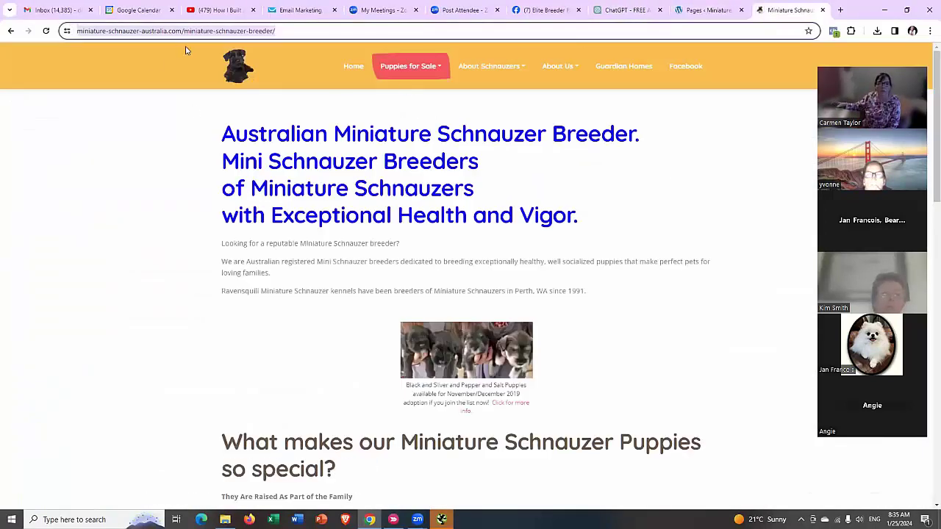
{"action": "mouse_move", "coordinate": [406, 82]}
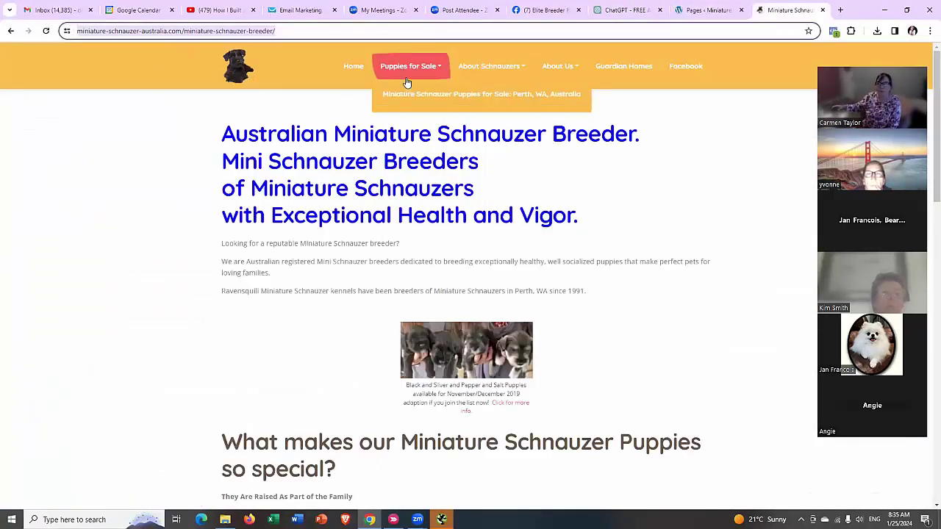
{"action": "left_click", "coordinate": [399, 105]}
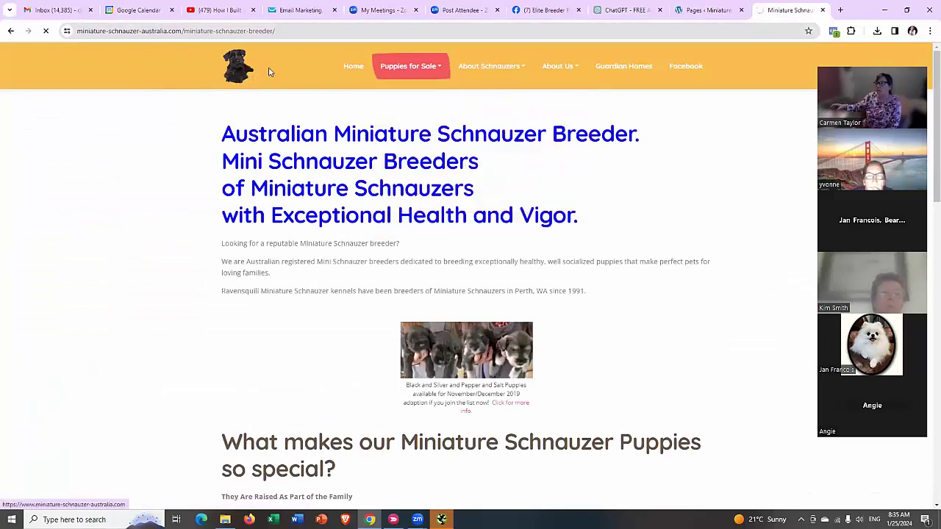
{"action": "right_click", "coordinate": [262, 33]}
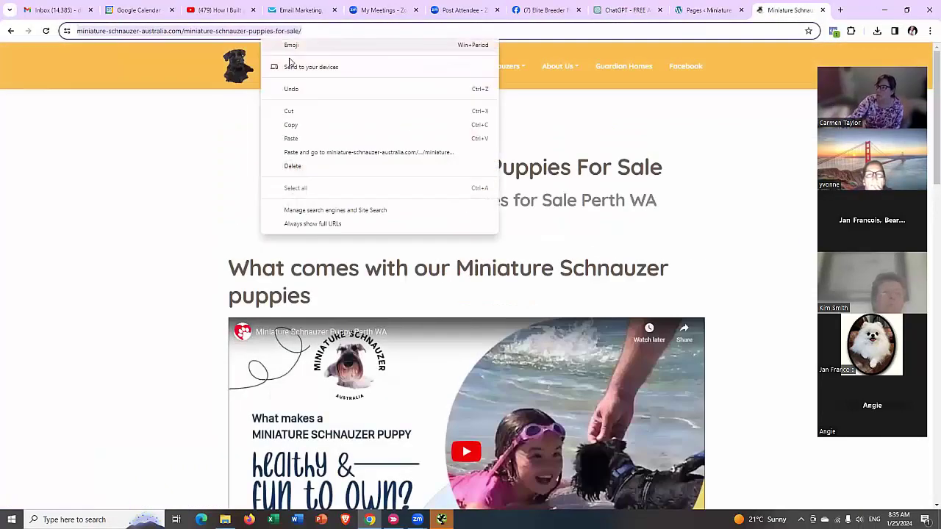
{"action": "left_click", "coordinate": [294, 125]}
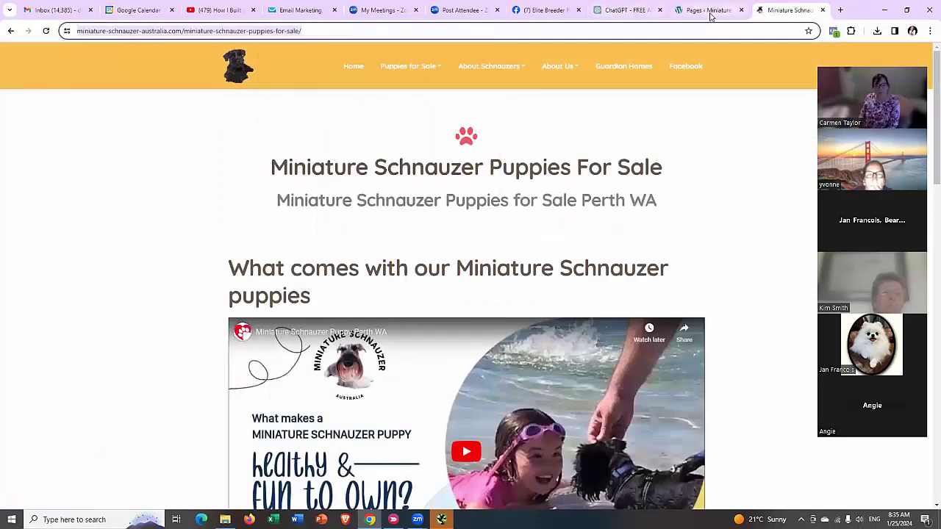
{"action": "left_click", "coordinate": [625, 11]}
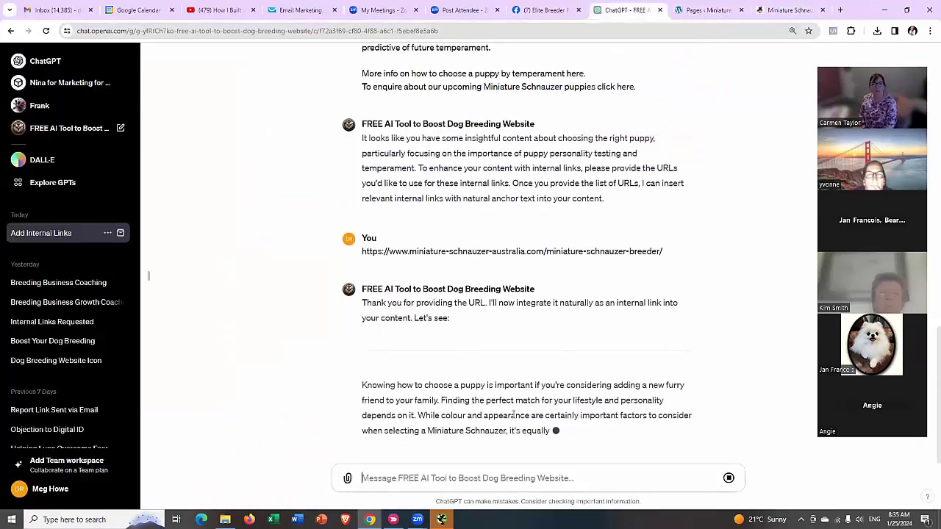
{"action": "right_click", "coordinate": [421, 478]}
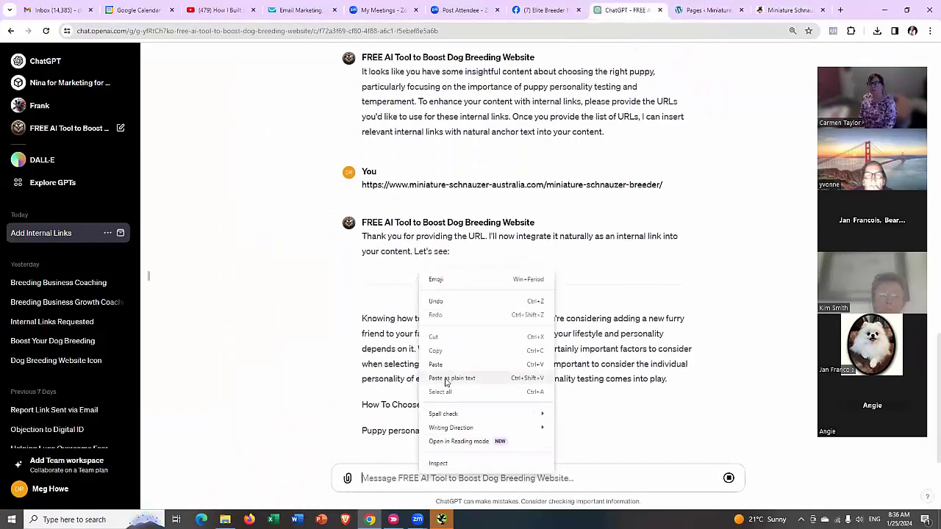
{"action": "left_click", "coordinate": [446, 363]}
{"action": "key", "text": "shift+Return"}
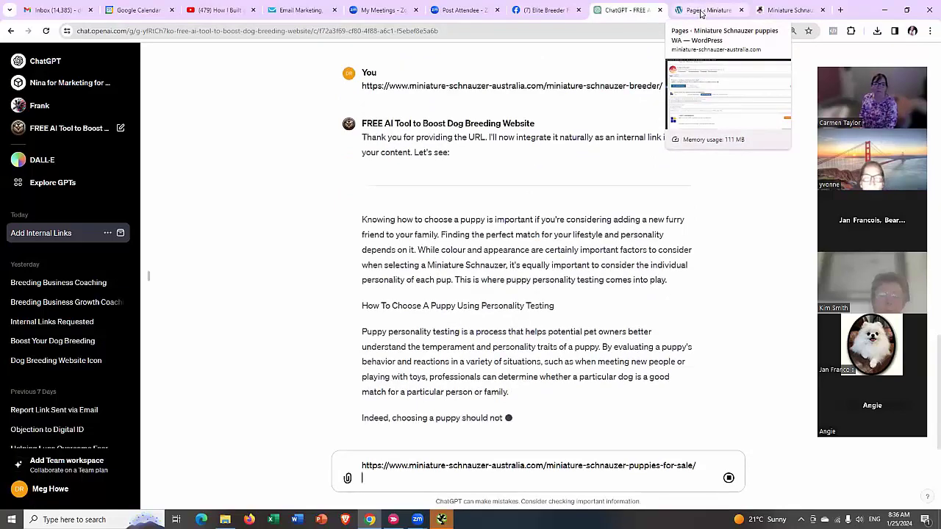
Add the Potty Trained Puppies Perth WA page URL to the ChatGPT message
{"action": "left_click", "coordinate": [787, 11]}
{"action": "mouse_move", "coordinate": [409, 71]}
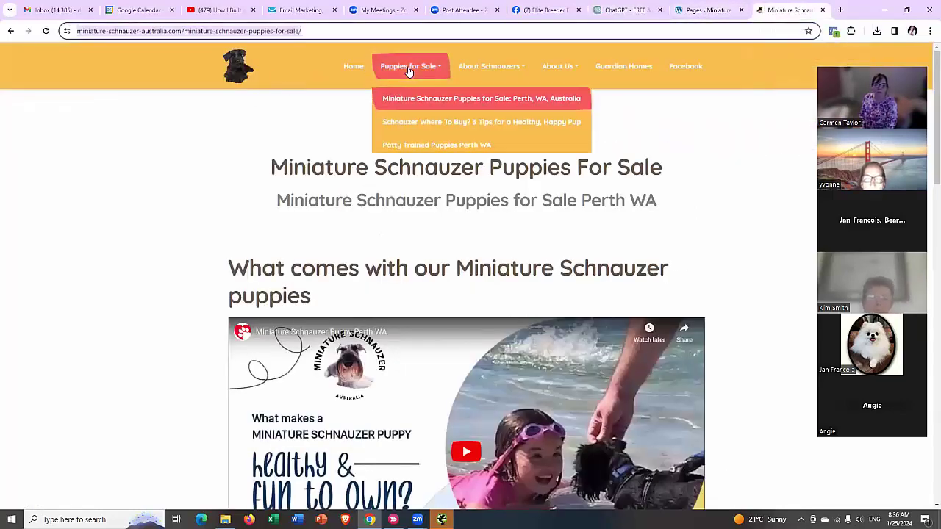
{"action": "left_click", "coordinate": [401, 155]}
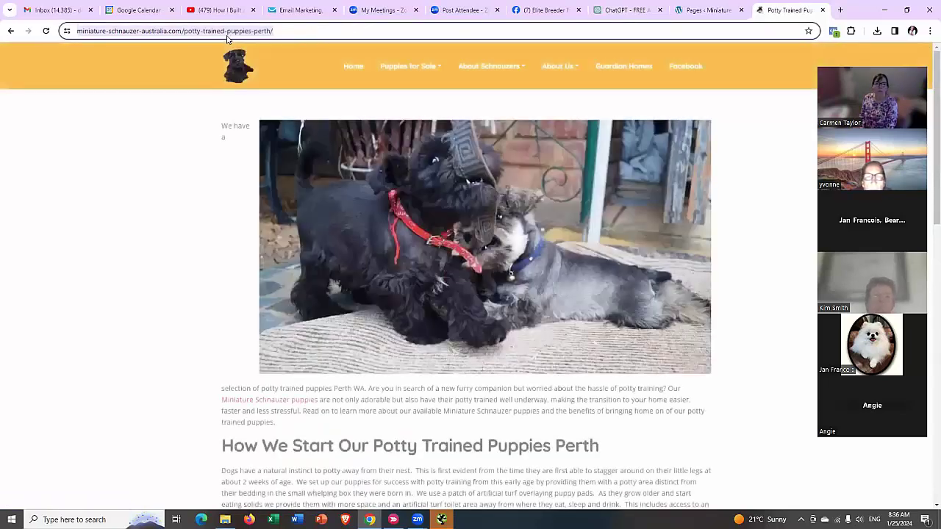
{"action": "right_click", "coordinate": [223, 32]}
{"action": "left_click", "coordinate": [252, 121]}
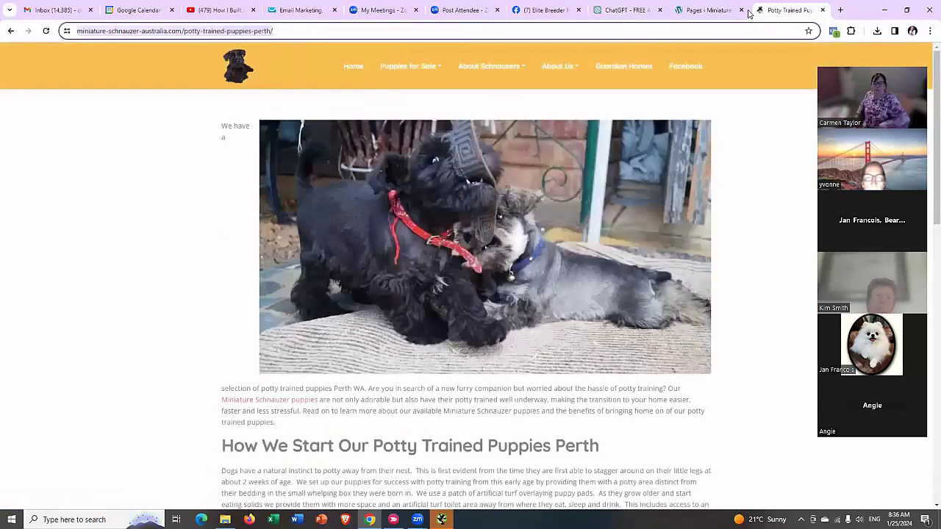
{"action": "left_click", "coordinate": [629, 10]}
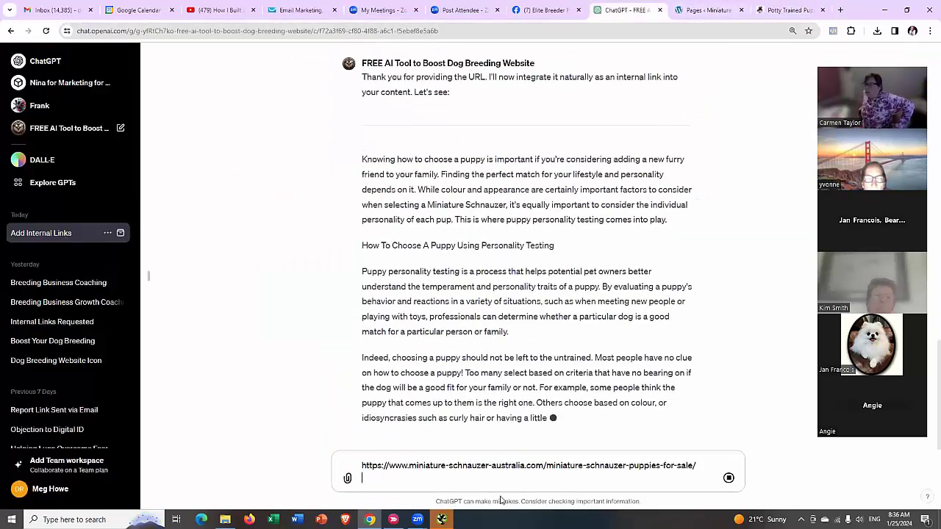
{"action": "right_click", "coordinate": [372, 479]}
{"action": "left_click", "coordinate": [388, 371]}
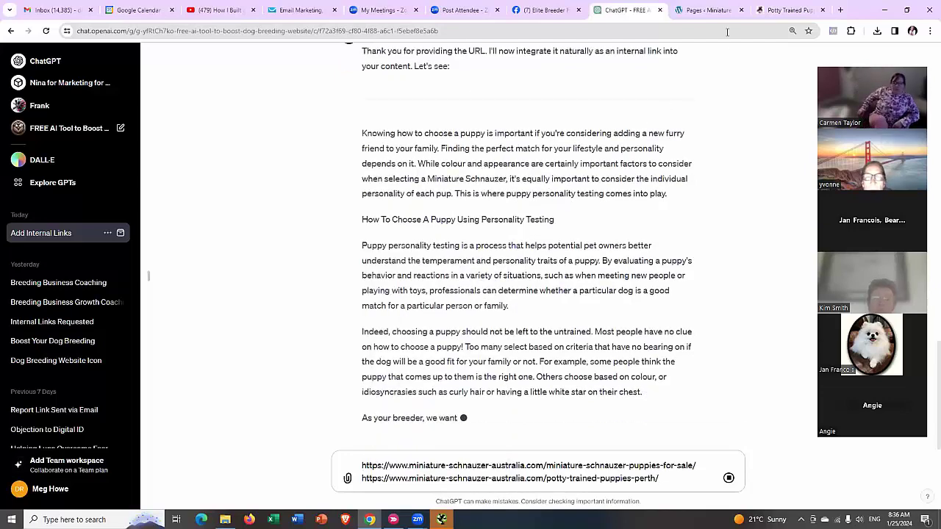
Open the How To Choose A Puppy page on the site and copy its address
{"action": "left_click", "coordinate": [709, 10]}
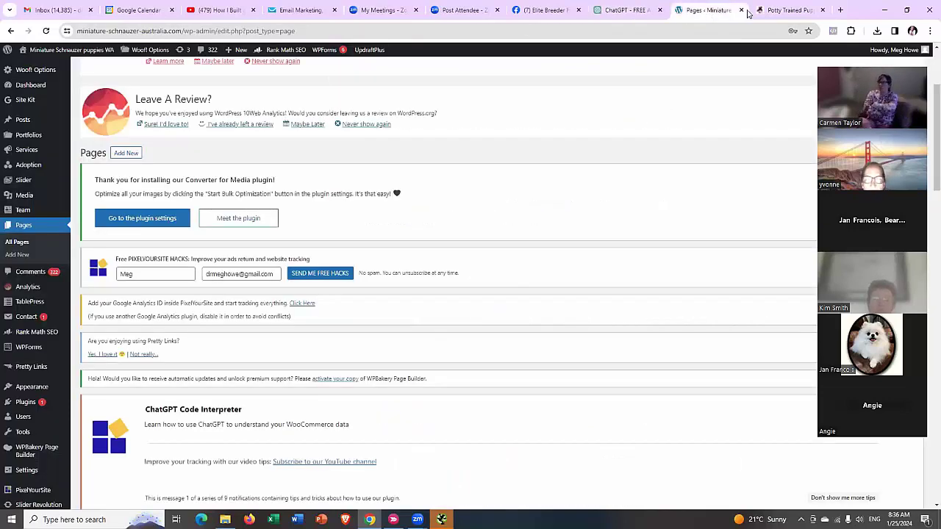
{"action": "left_click", "coordinate": [790, 10]}
{"action": "mouse_move", "coordinate": [400, 66]}
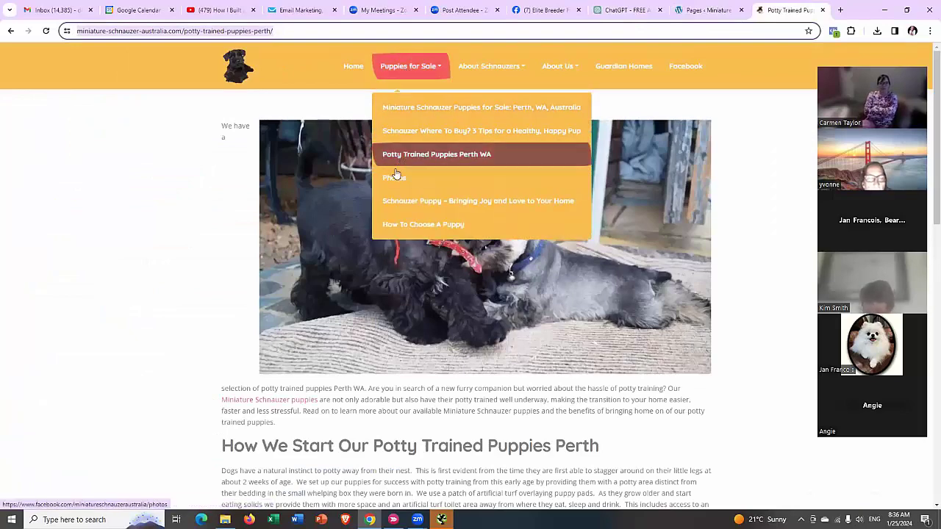
{"action": "left_click", "coordinate": [402, 224]}
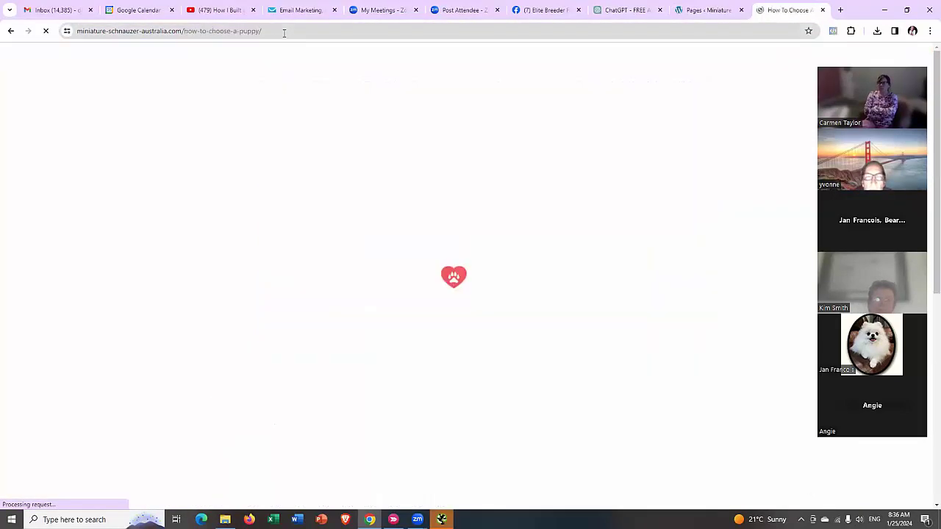
{"action": "left_click", "coordinate": [258, 31]}
{"action": "right_click", "coordinate": [229, 32]}
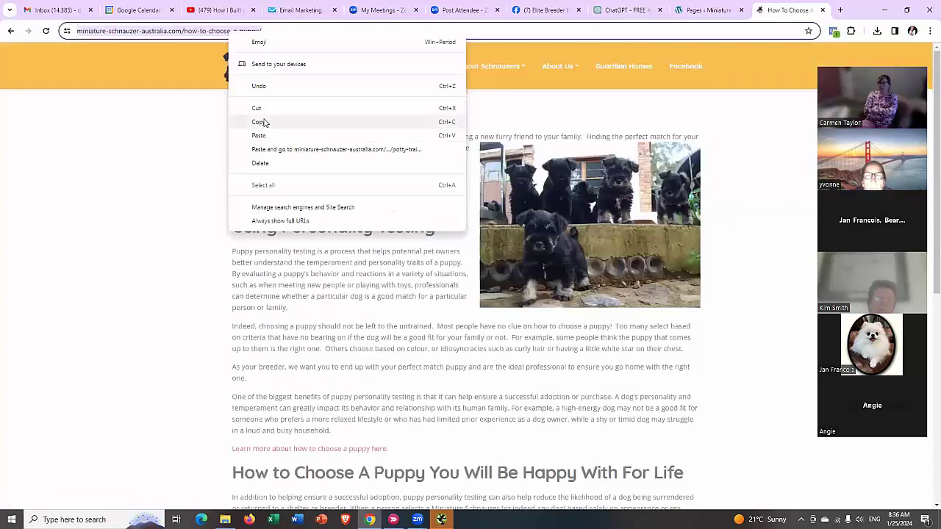
{"action": "left_click", "coordinate": [259, 122]}
{"action": "left_click", "coordinate": [711, 11]}
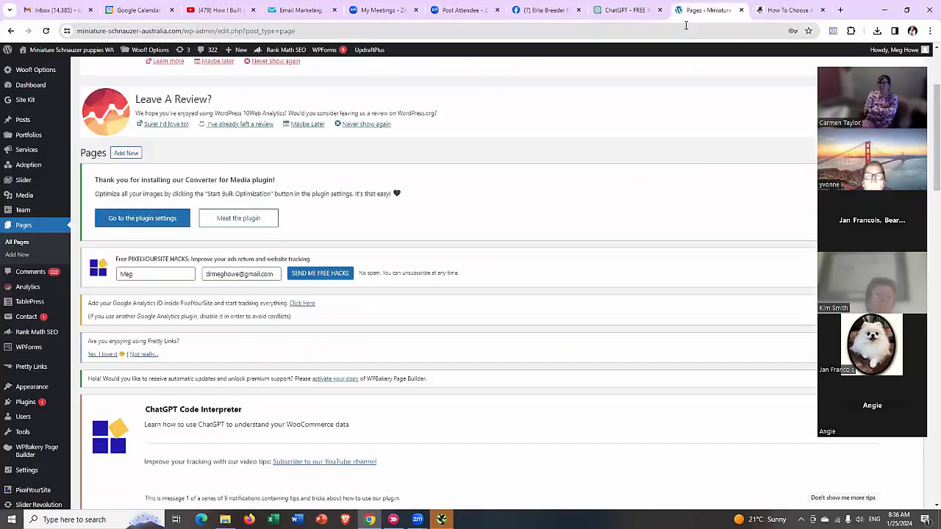
{"action": "left_click", "coordinate": [628, 10]}
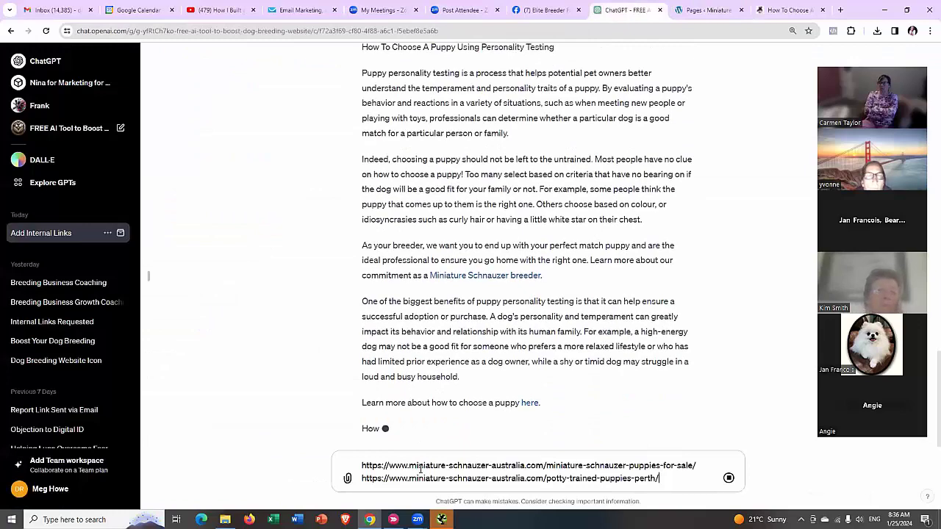
Open the 'Schnauzer Puppy – Bringing Joy and Love to Your Home' page and copy its URL
{"action": "left_click", "coordinate": [788, 10]}
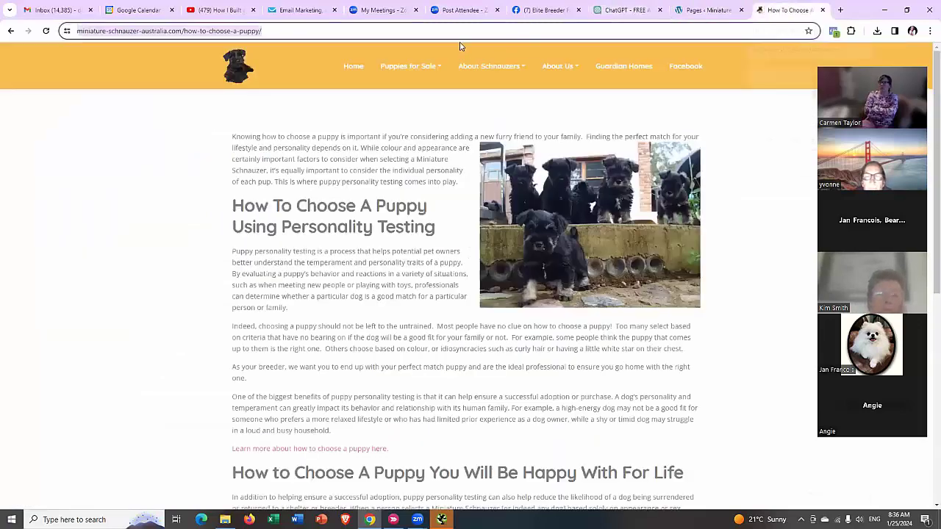
{"action": "mouse_move", "coordinate": [399, 74]}
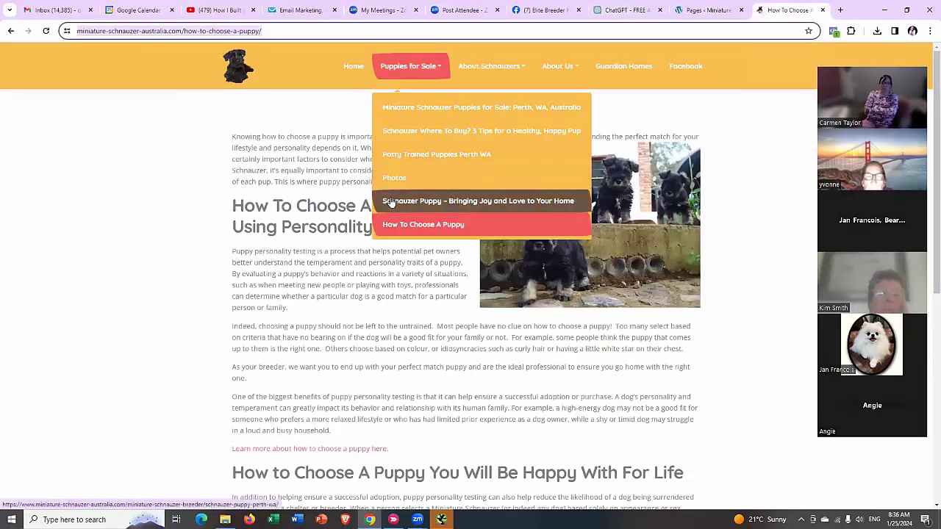
{"action": "left_click", "coordinate": [391, 203]}
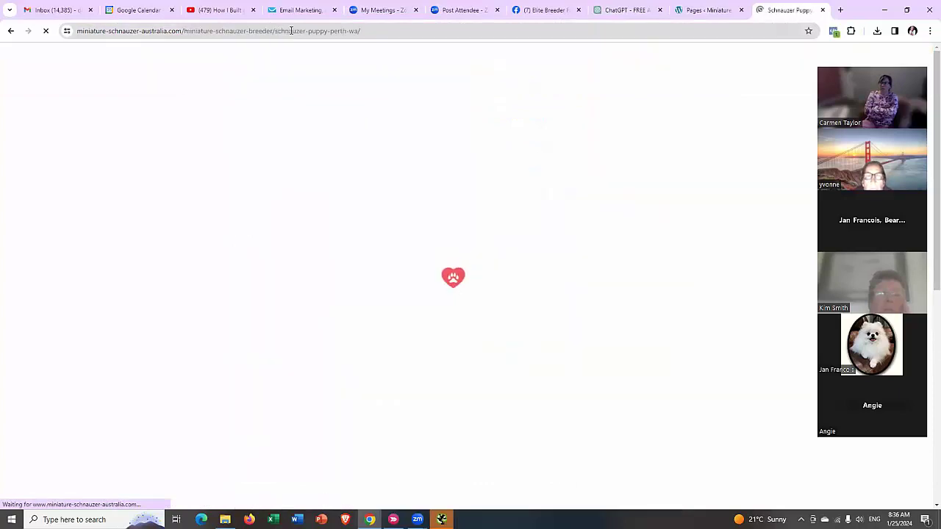
{"action": "right_click", "coordinate": [291, 31]}
{"action": "left_click", "coordinate": [319, 120]}
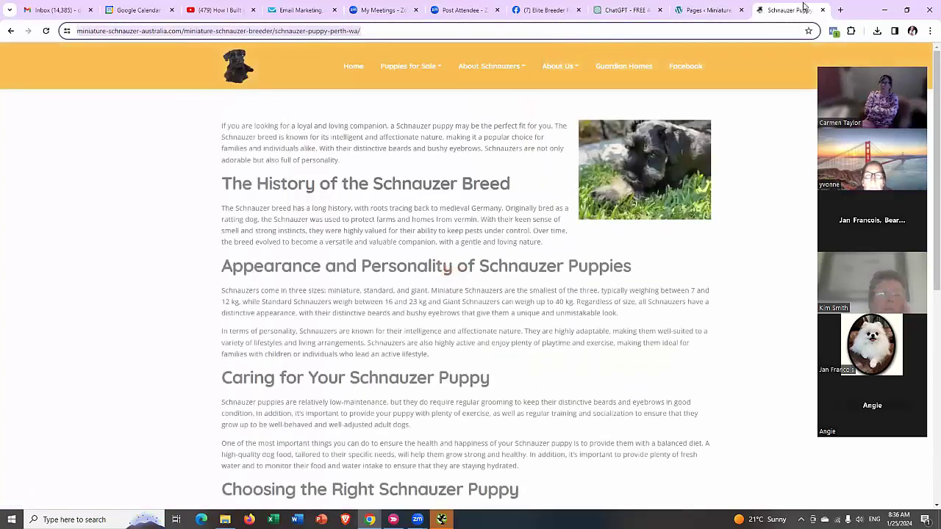
{"action": "left_click", "coordinate": [706, 11]}
Paste the Schnauzer Puppy page URL as the third link, stop the running reply, and send
{"action": "left_click", "coordinate": [632, 10]}
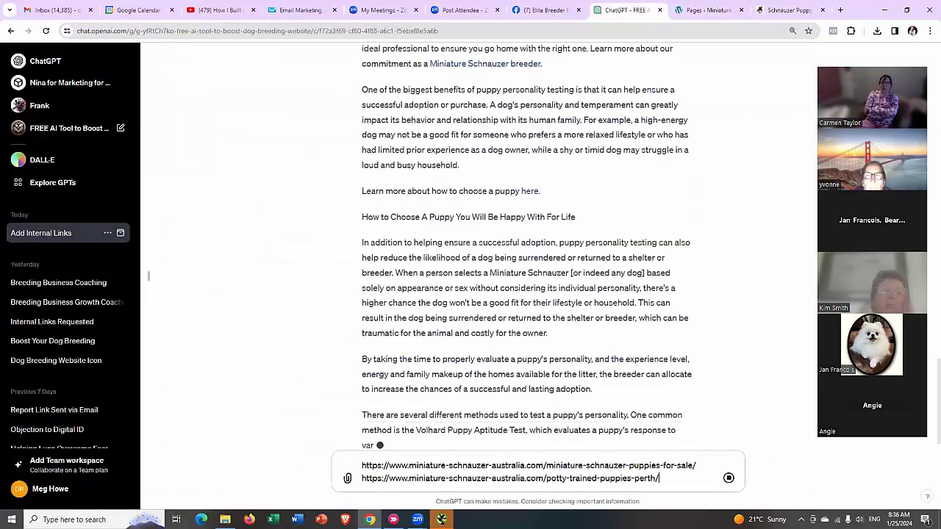
{"action": "key", "text": "shift+Return"}
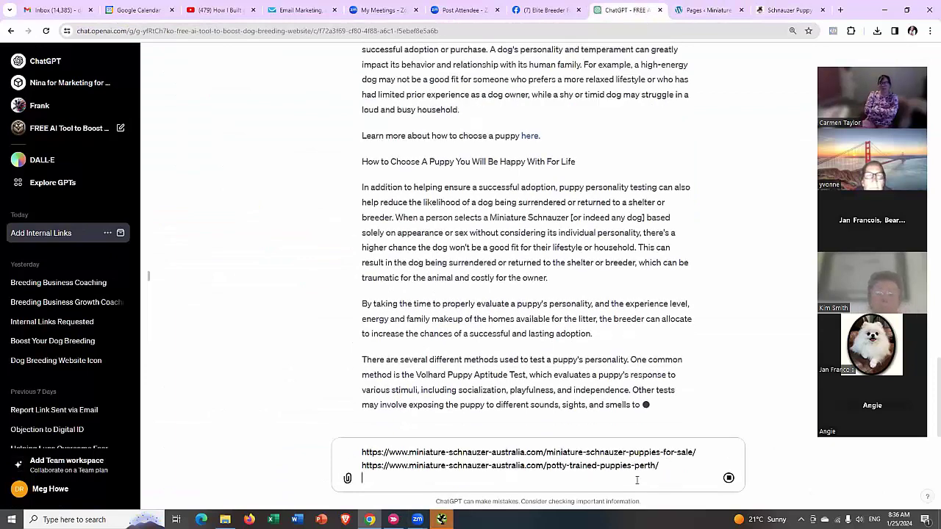
{"action": "right_click", "coordinate": [375, 475]}
{"action": "left_click", "coordinate": [397, 365]}
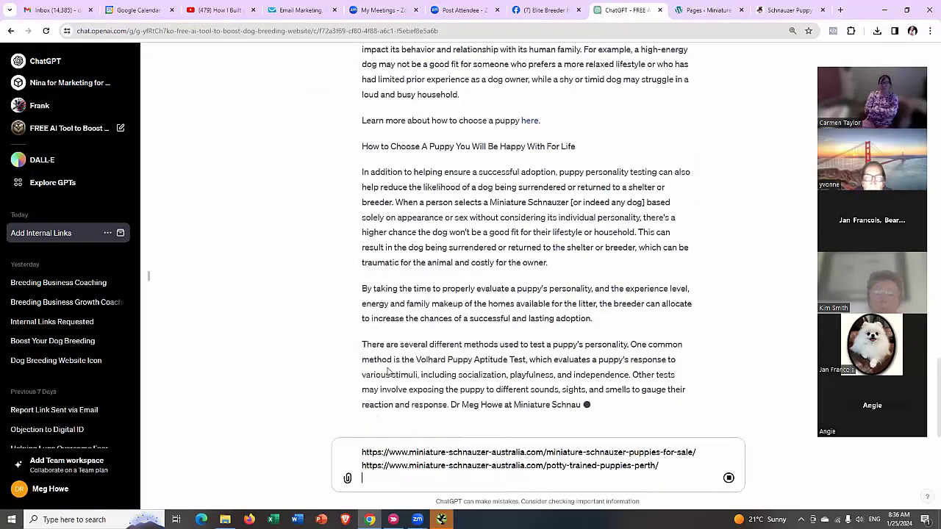
{"action": "key", "text": "shift+Return"}
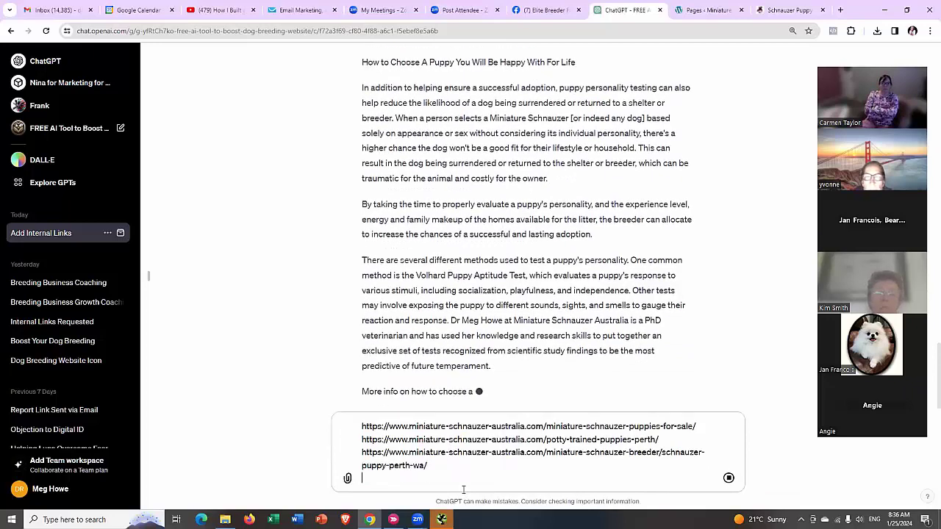
{"action": "left_click", "coordinate": [728, 478]}
{"action": "left_click", "coordinate": [728, 477]}
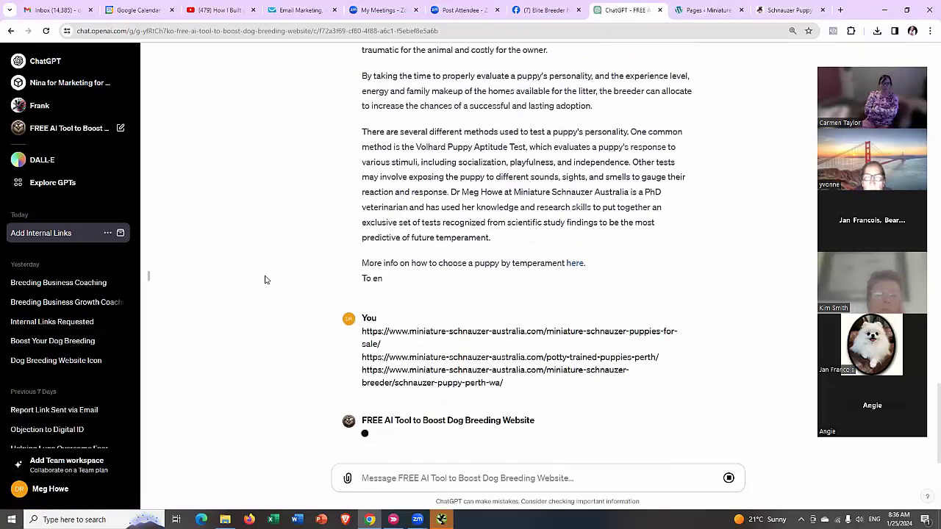